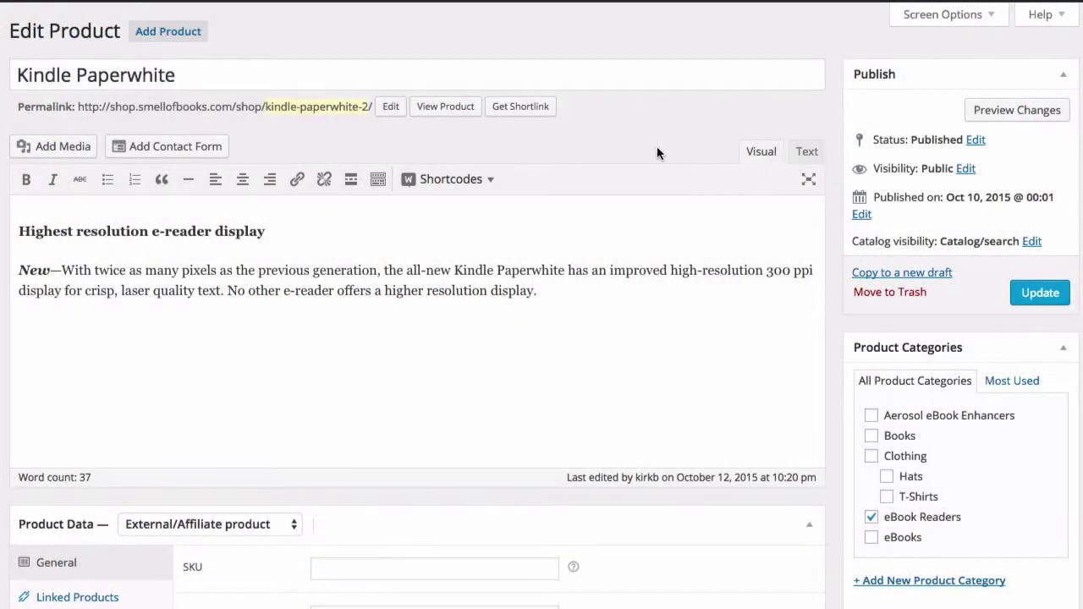
- Review the Kindle Paperwhite product's data and image settings and compare them with its shop page
scroll(665, 169, down, 3)
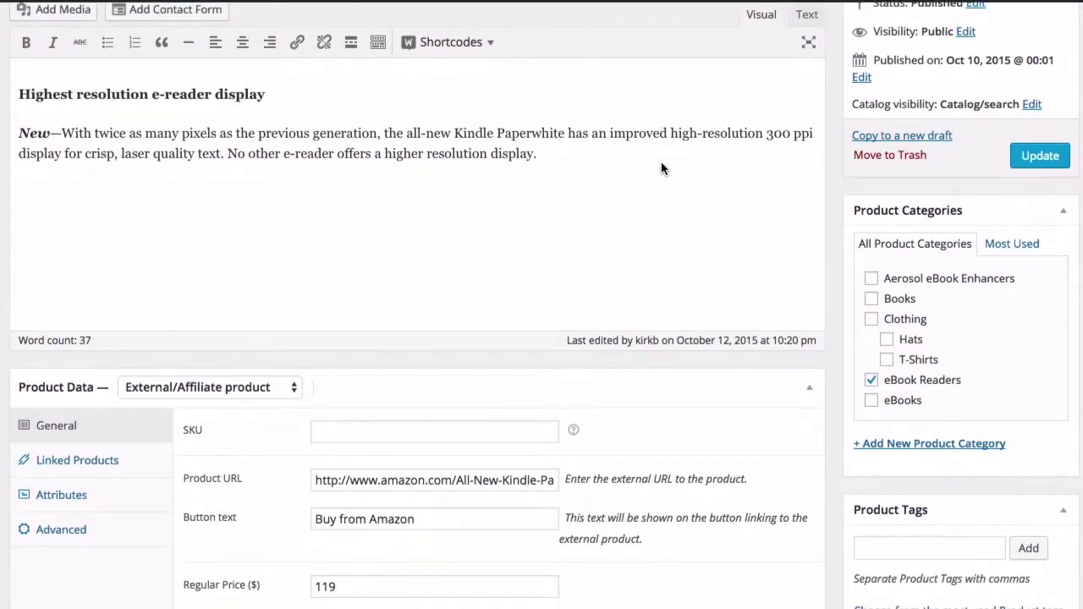
scroll(661, 167, down, 5)
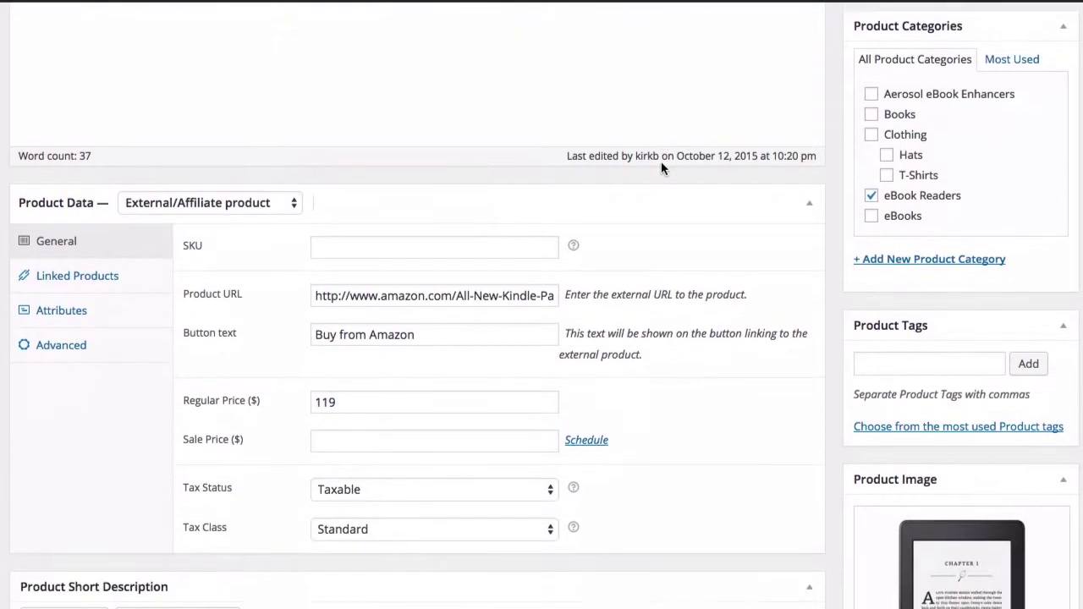
scroll(686, 252, down, 4)
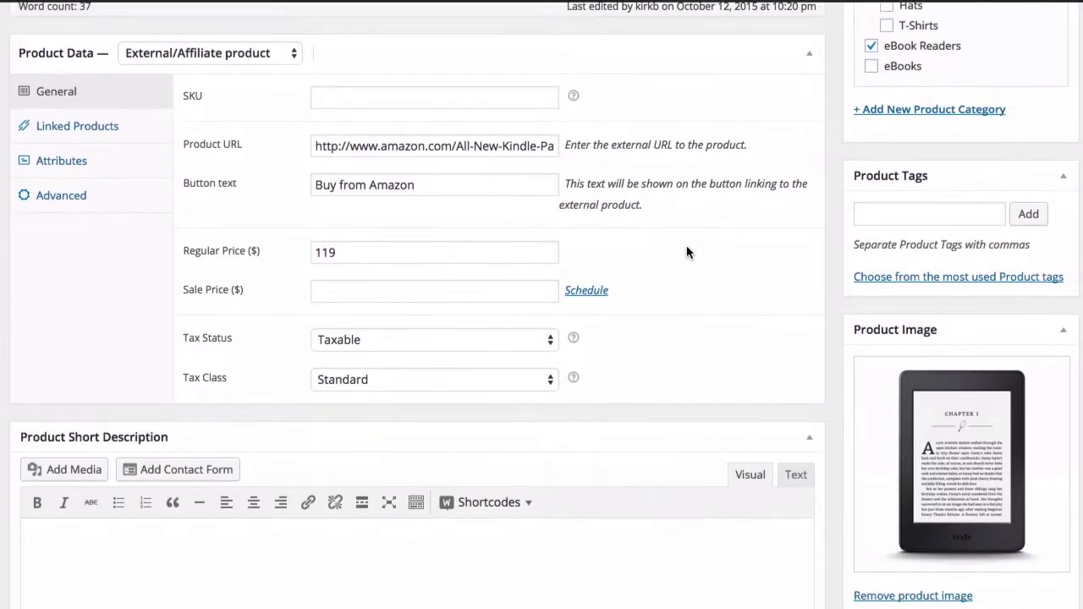
scroll(687, 252, down, 2)
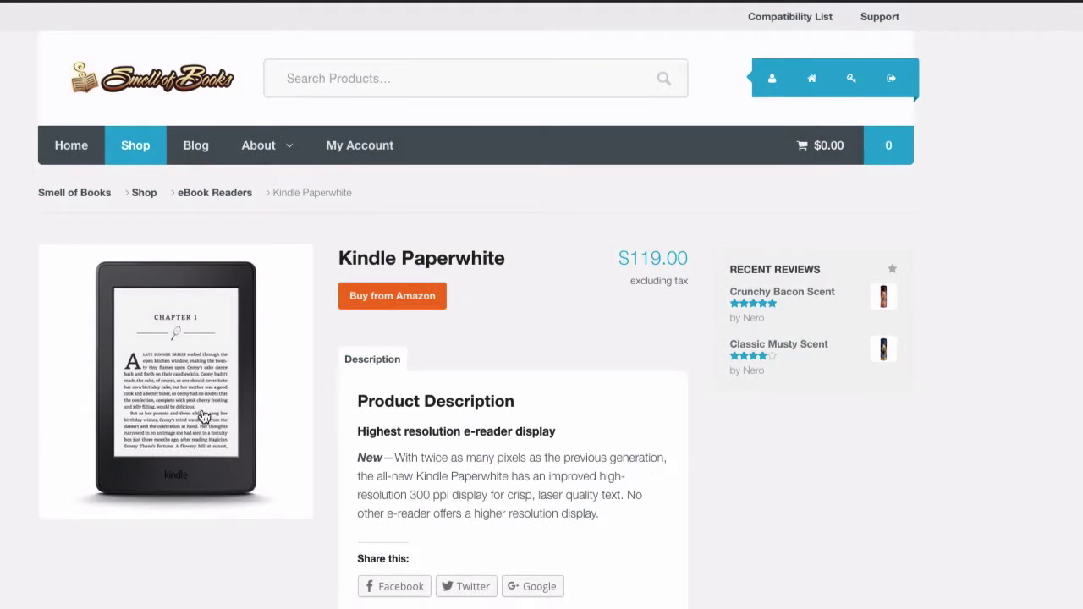
scroll(482, 363, down, 1)
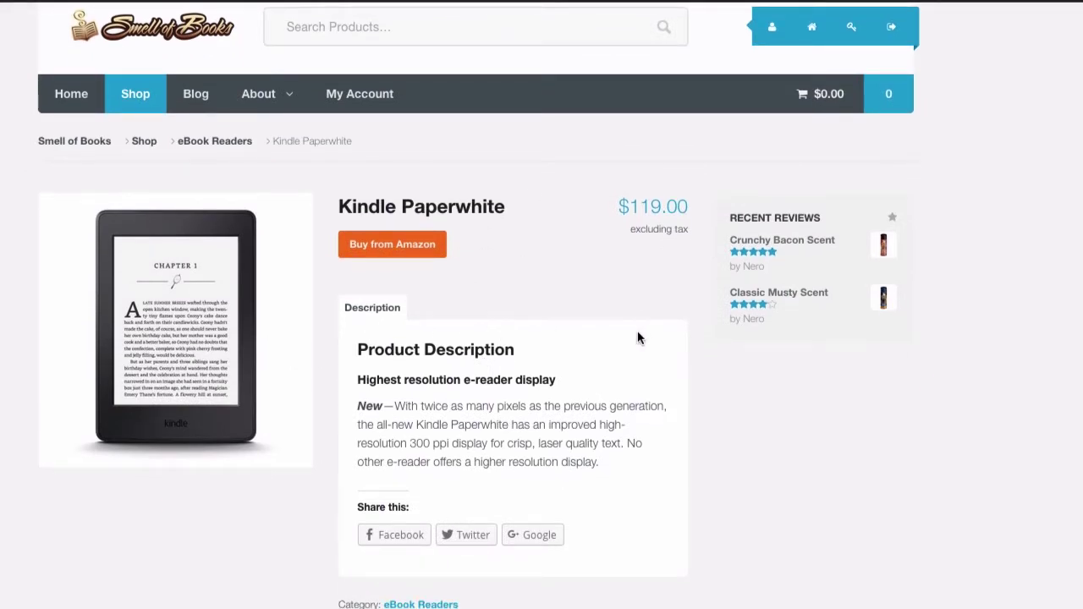
scroll(635, 321, down, 1)
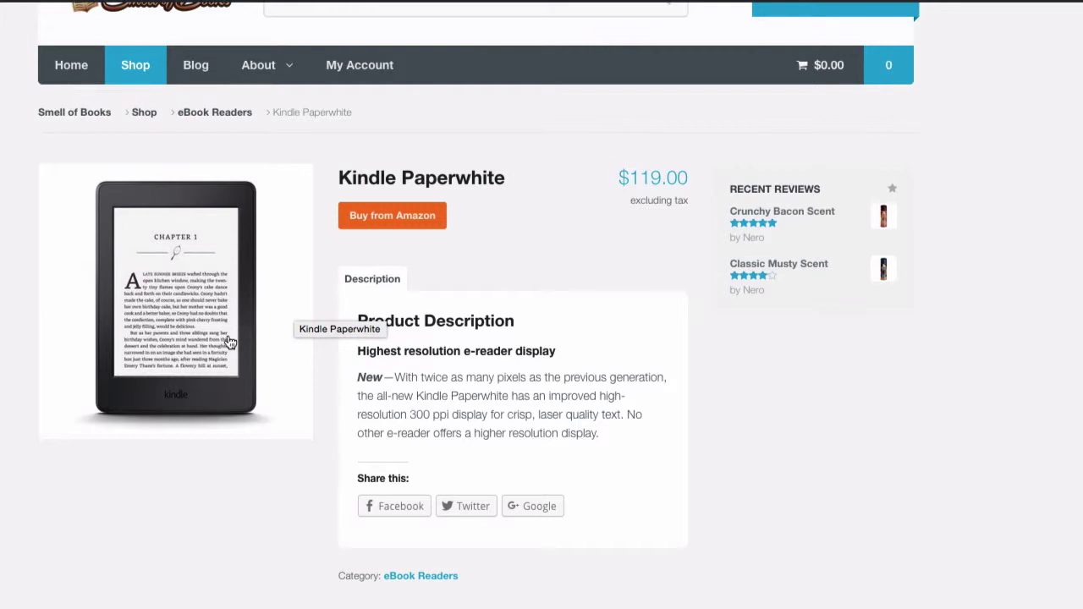
scroll(414, 301, up, 1)
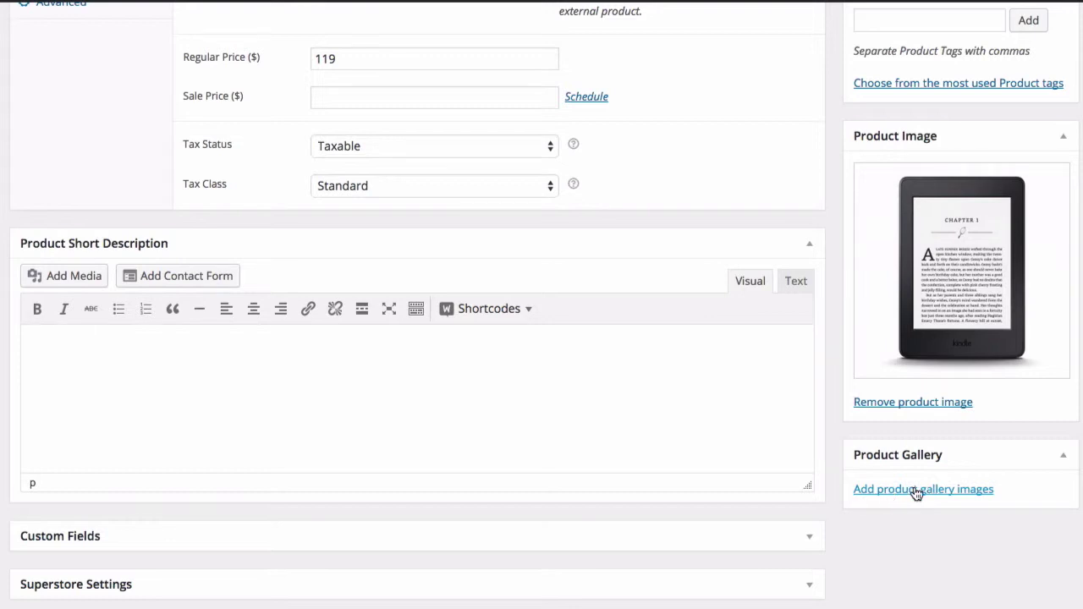
- Start adding product gallery images and select the five consecutive e-reader pictures in the media library, from GloHD_right_reading.jpg through the glare-free tablet comparison
click(882, 491)
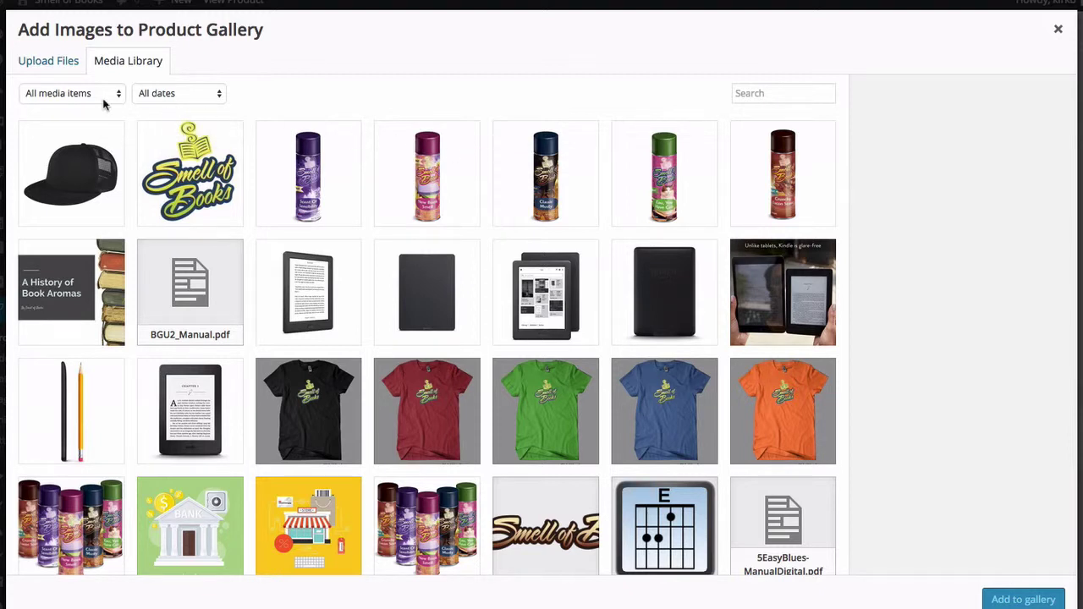
click(49, 67)
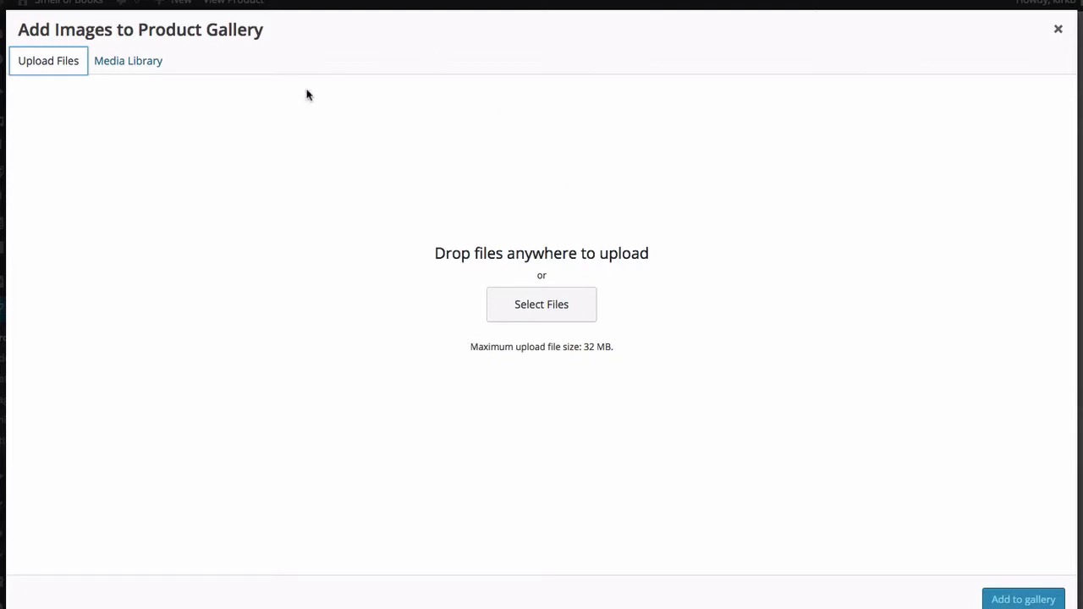
click(128, 61)
click(319, 292)
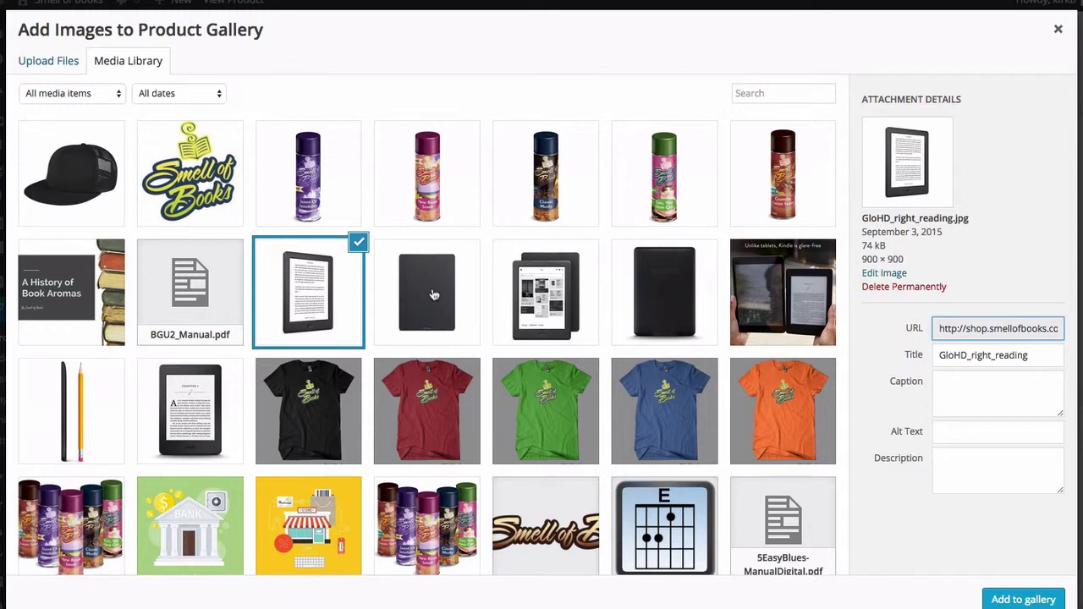
click(433, 294)
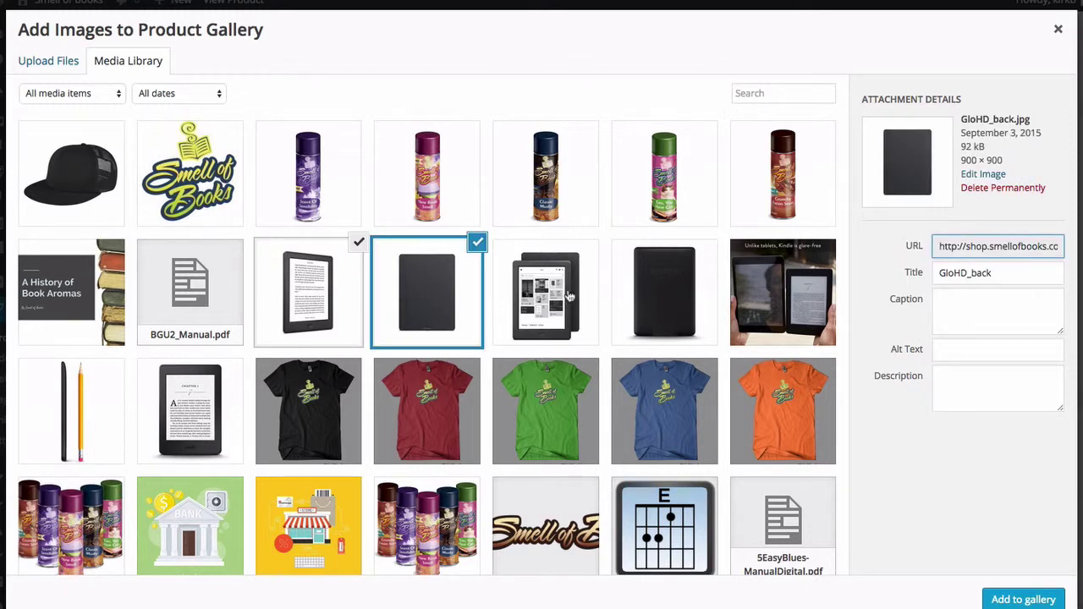
click(569, 296)
shift+click(760, 295)
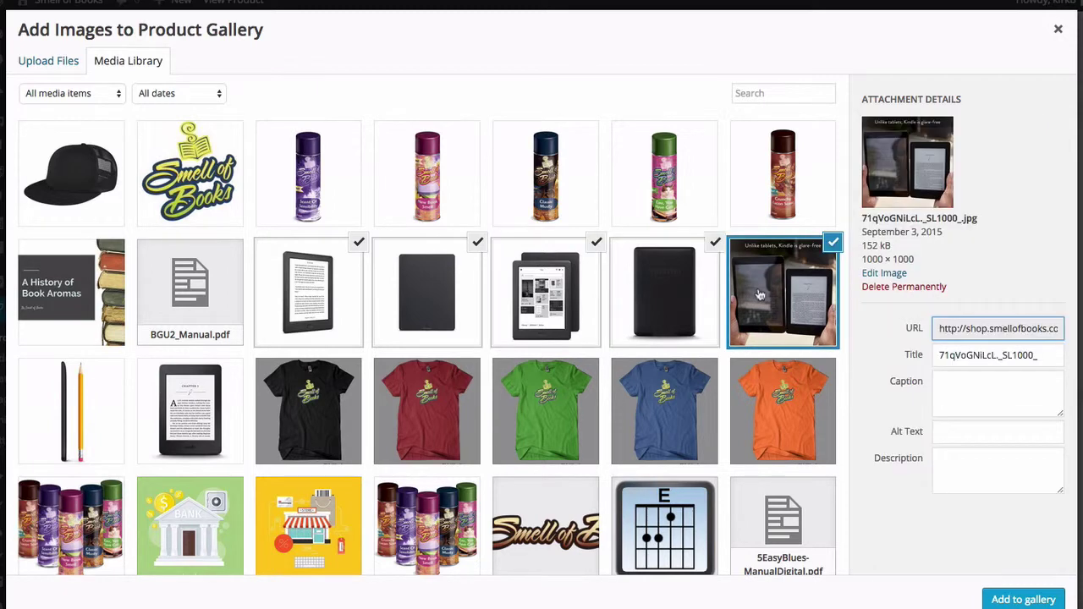
- Replace the title of the GloHD_right_reading.jpg image with "Kindle Reader side view"
click(326, 300)
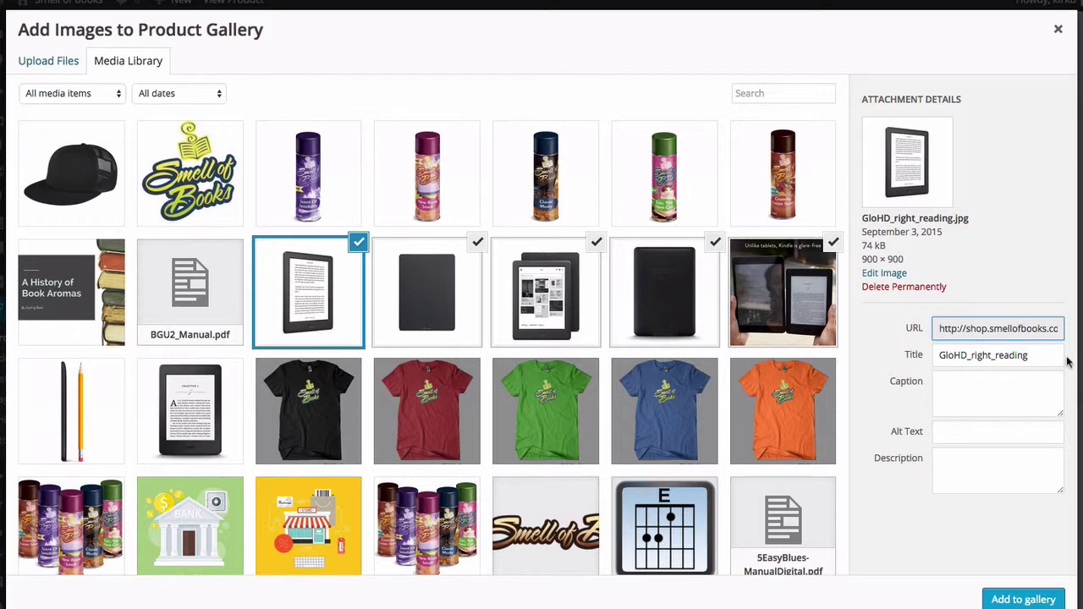
click(914, 358)
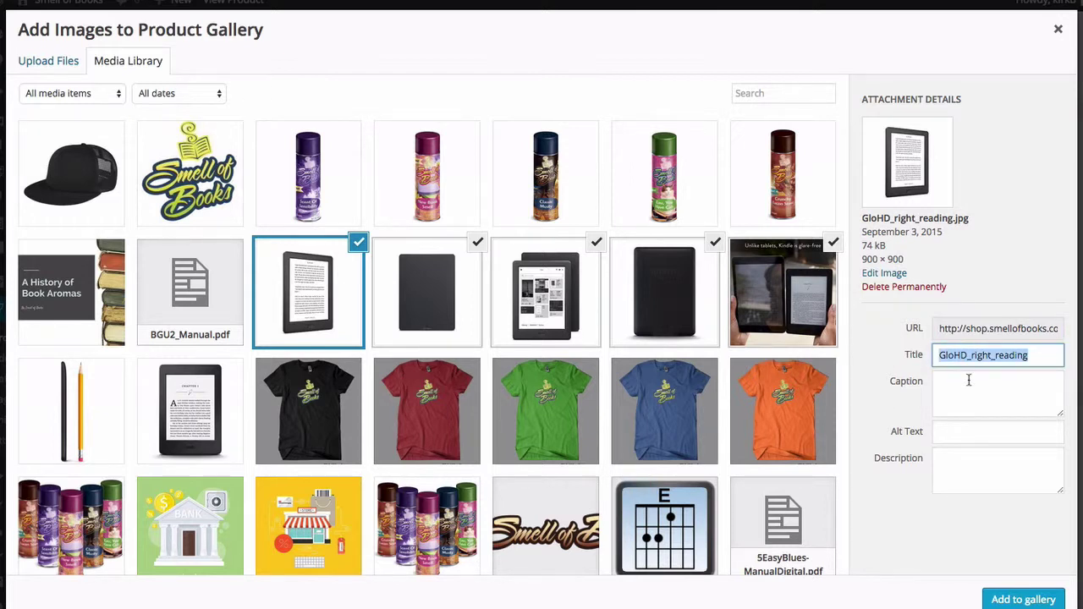
key(BackSpace)
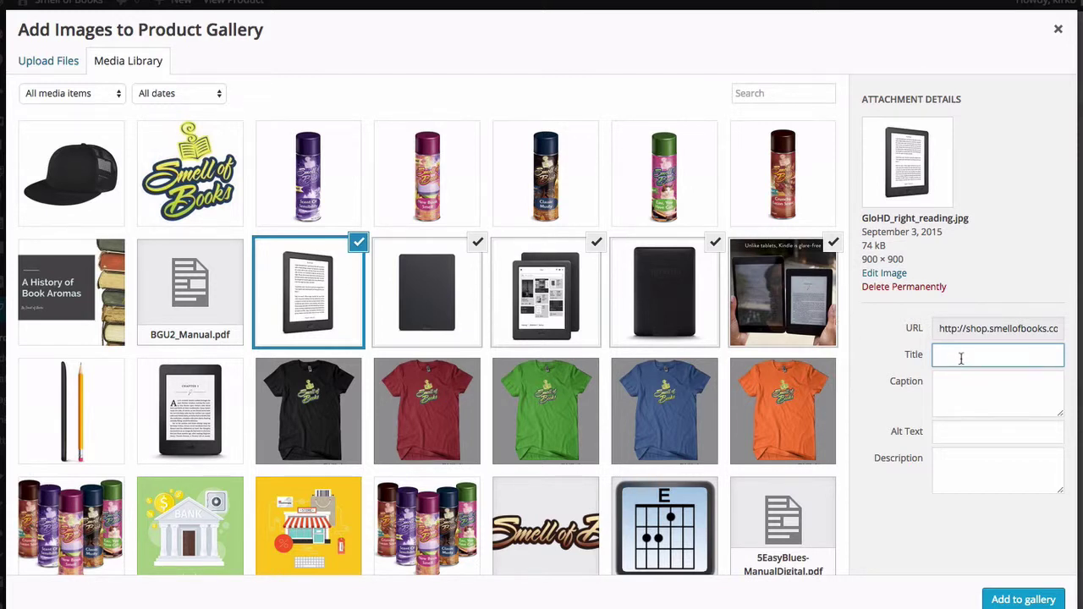
click(960, 452)
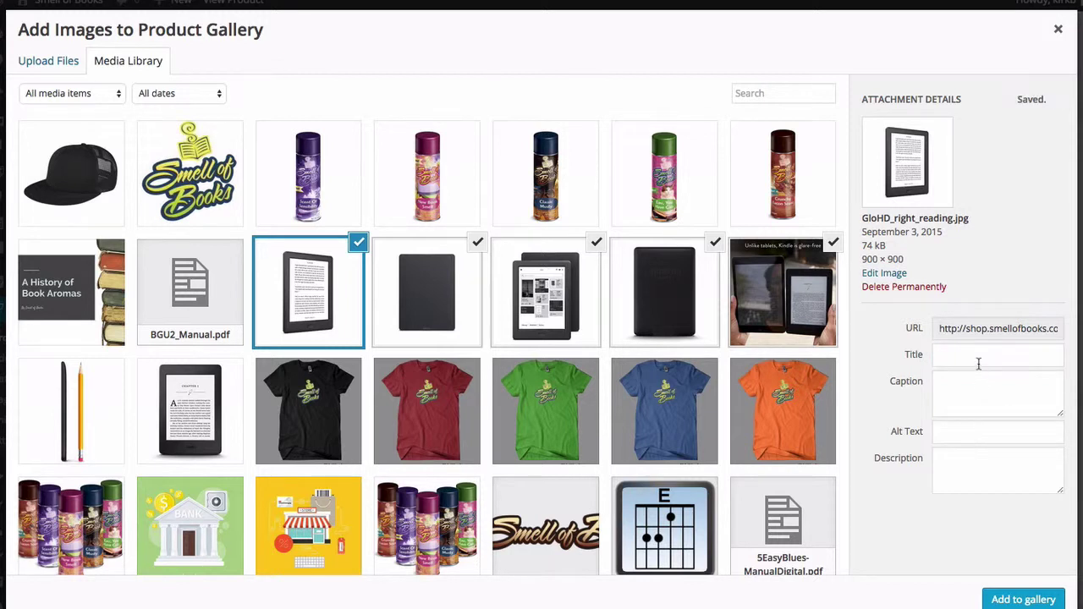
click(978, 357)
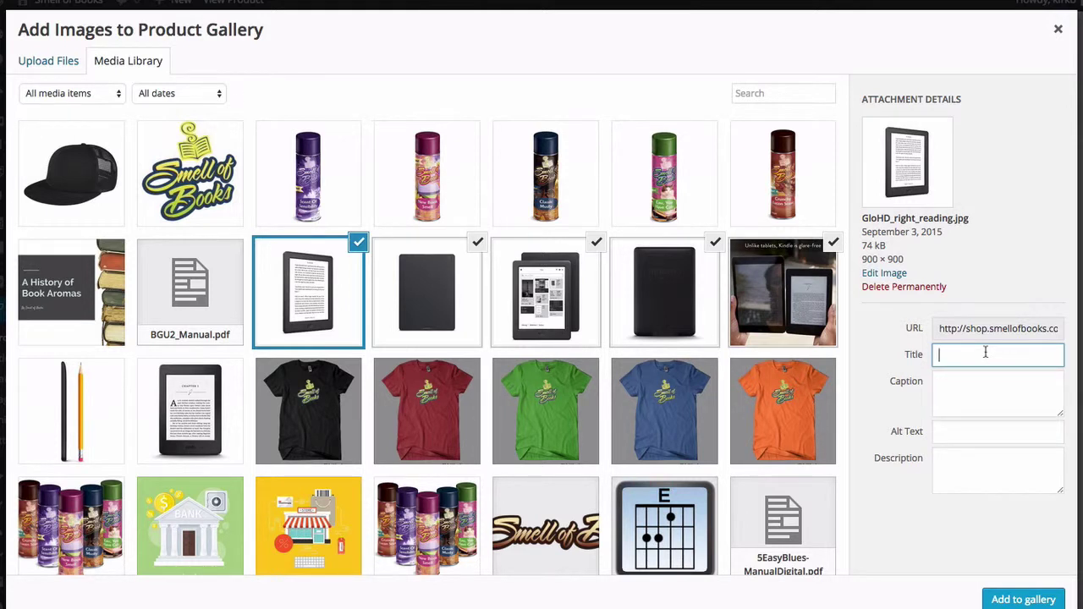
text(Kindle Reader side view)
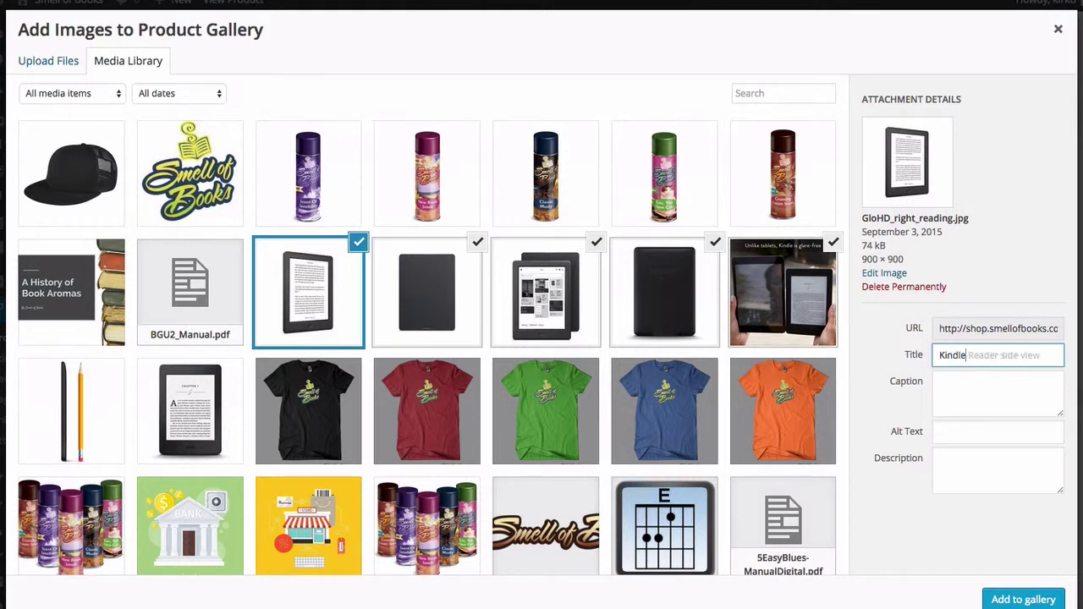
- Copy the title "Kindle Reader side view" into the same image's alt text
triple_click(1015, 355)
key(ctrl+c)
click(1006, 387)
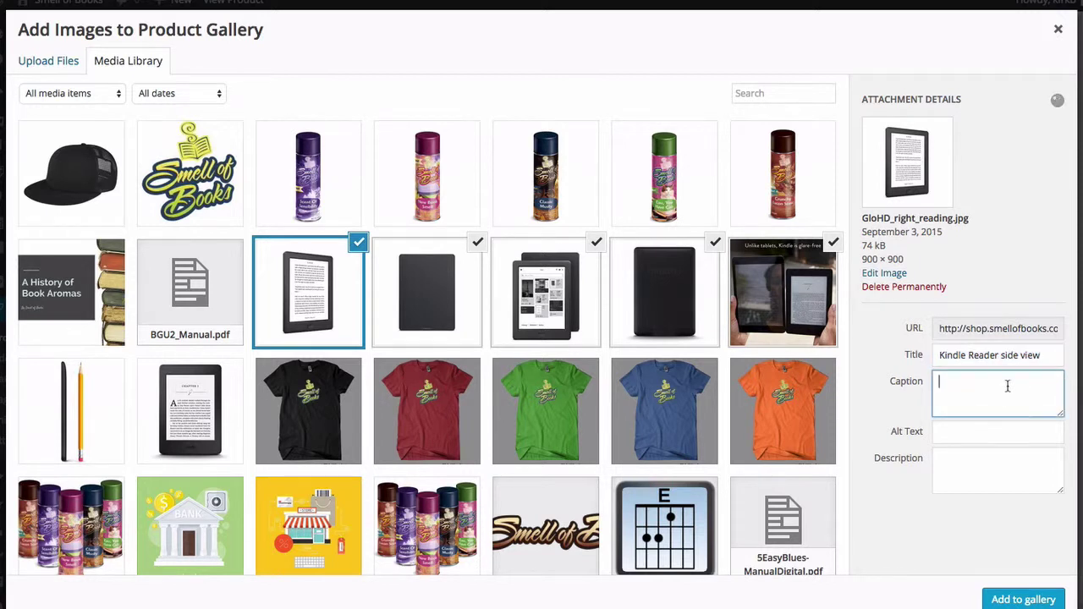
click(973, 438)
key(ctrl+v)
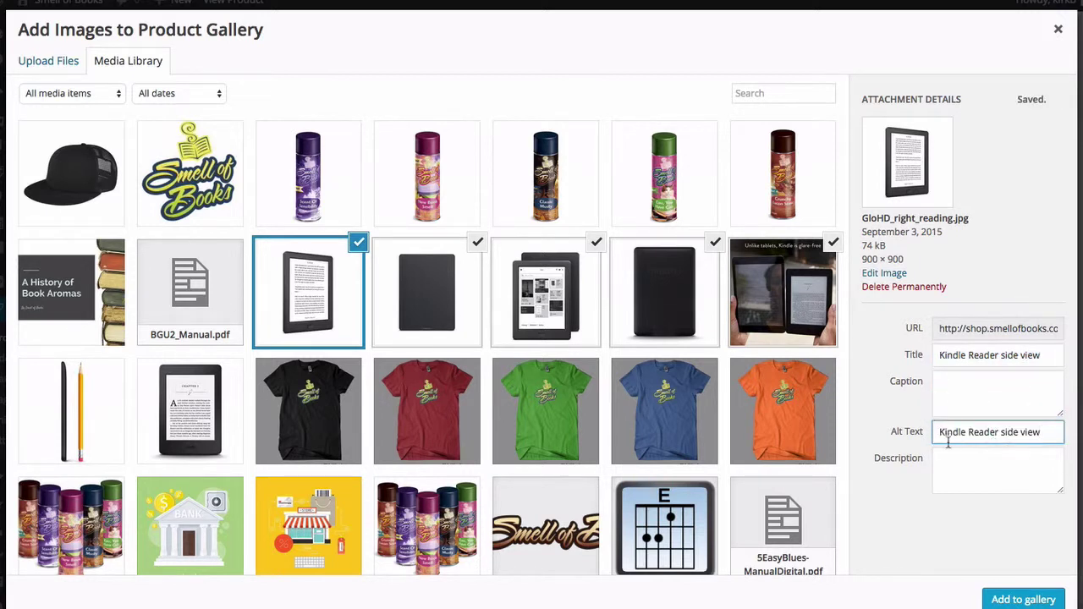
- Add the selected images to the Kindle Paperwhite product gallery and update the product
click(463, 308)
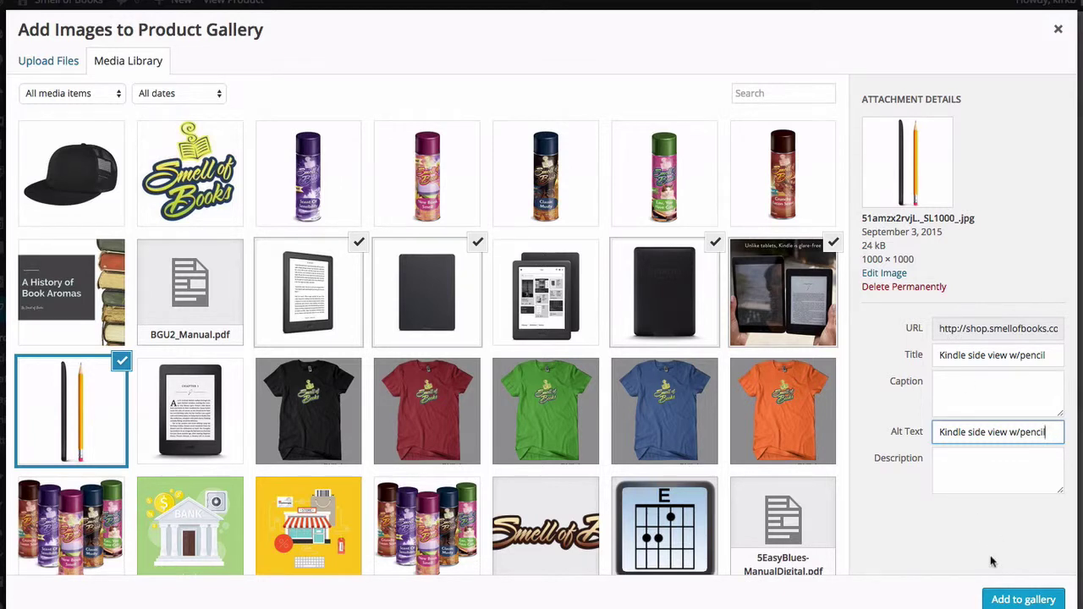
click(1039, 600)
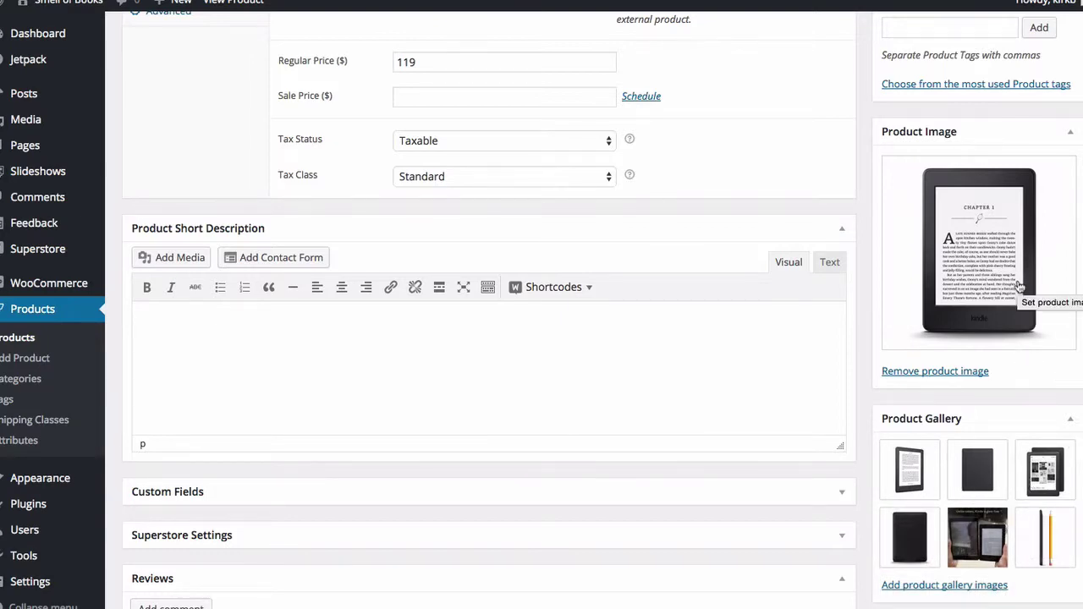
scroll(1018, 286, up, 7)
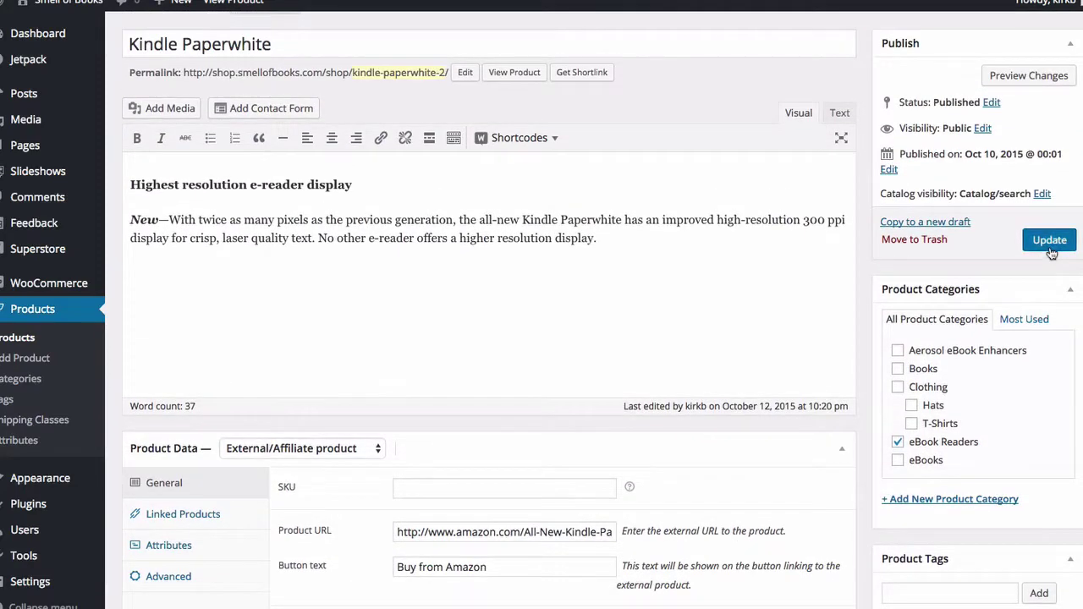
click(1049, 241)
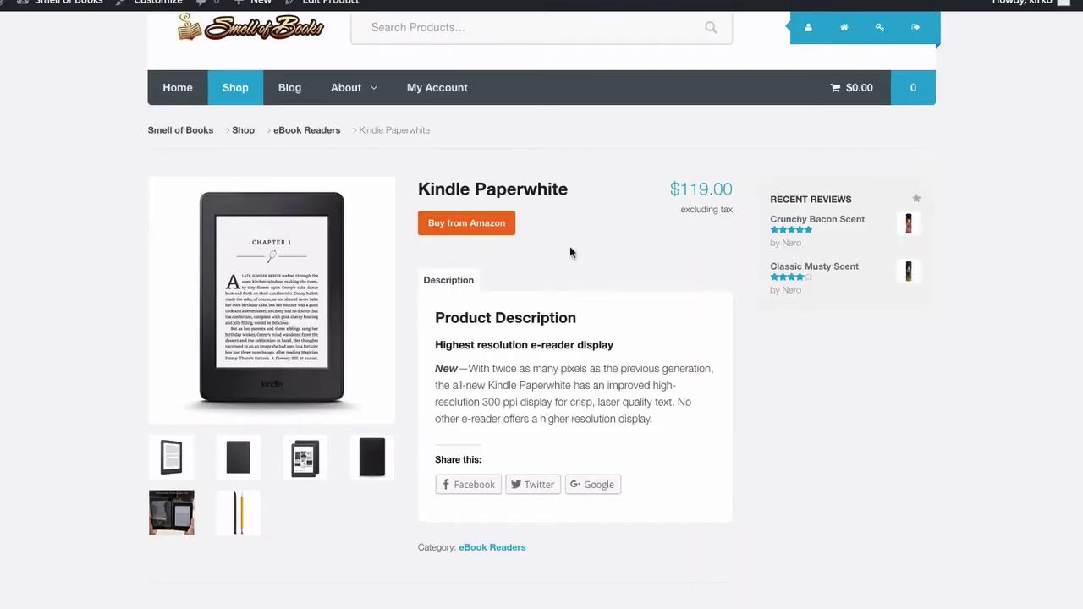
- Check the gallery thumbnails on the product's shop page and browse through the enlarged images and their titles
scroll(554, 320, down, 1)
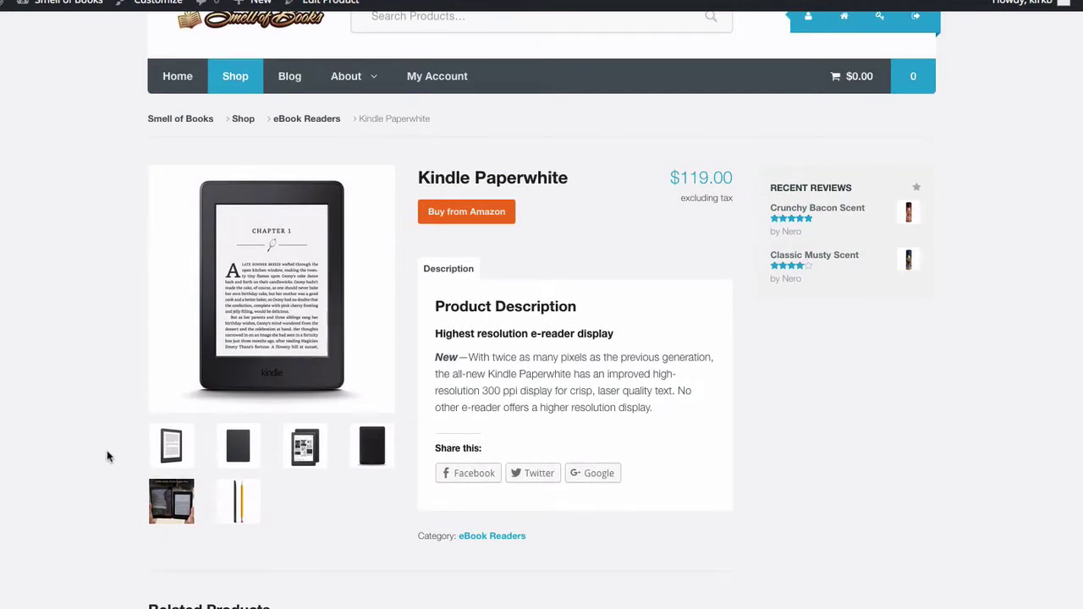
click(186, 461)
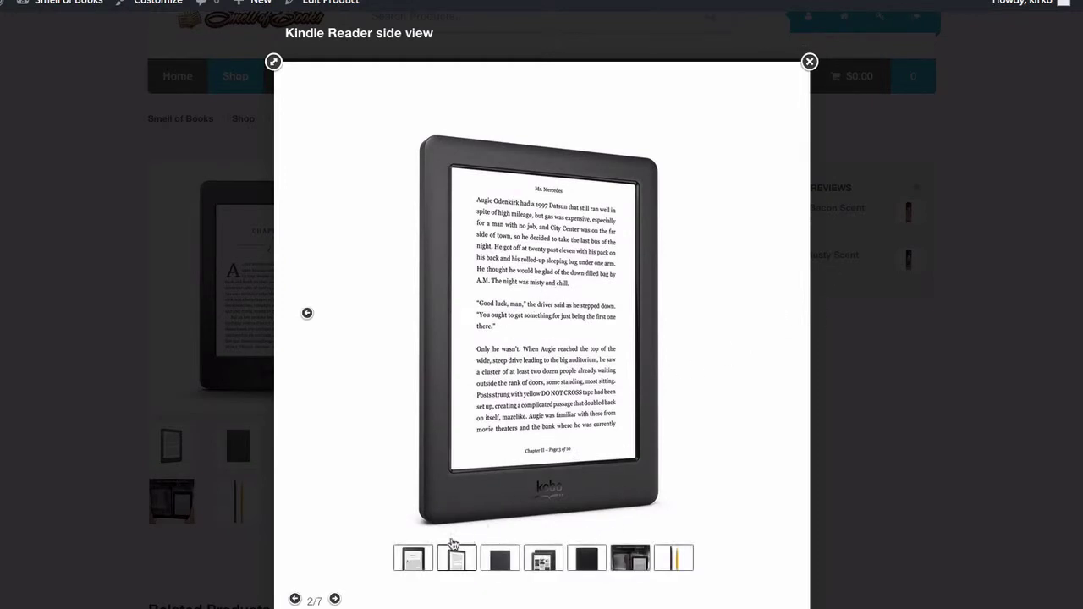
click(682, 562)
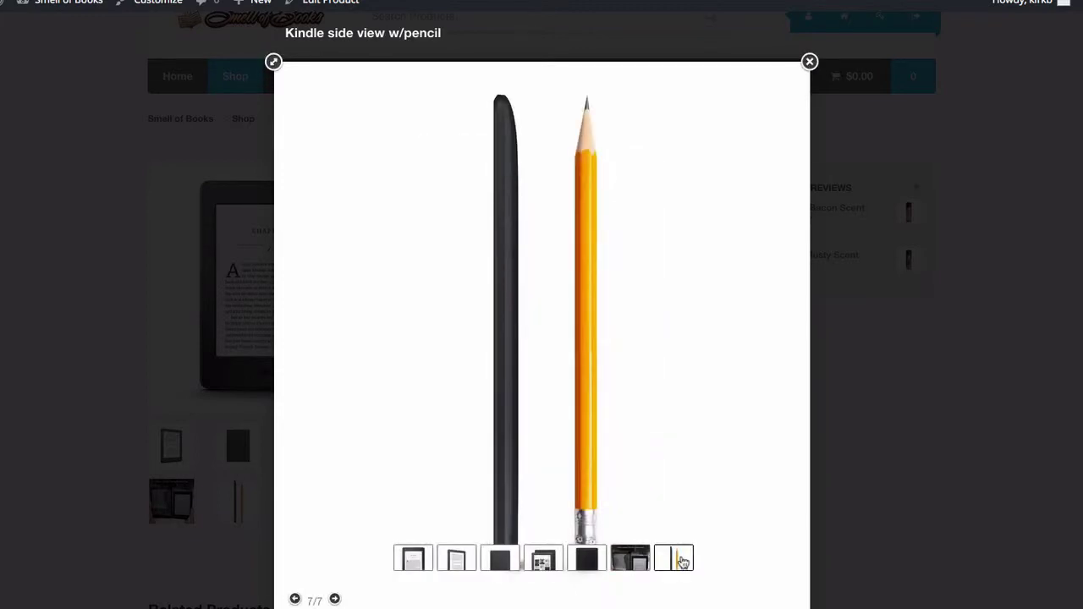
click(336, 318)
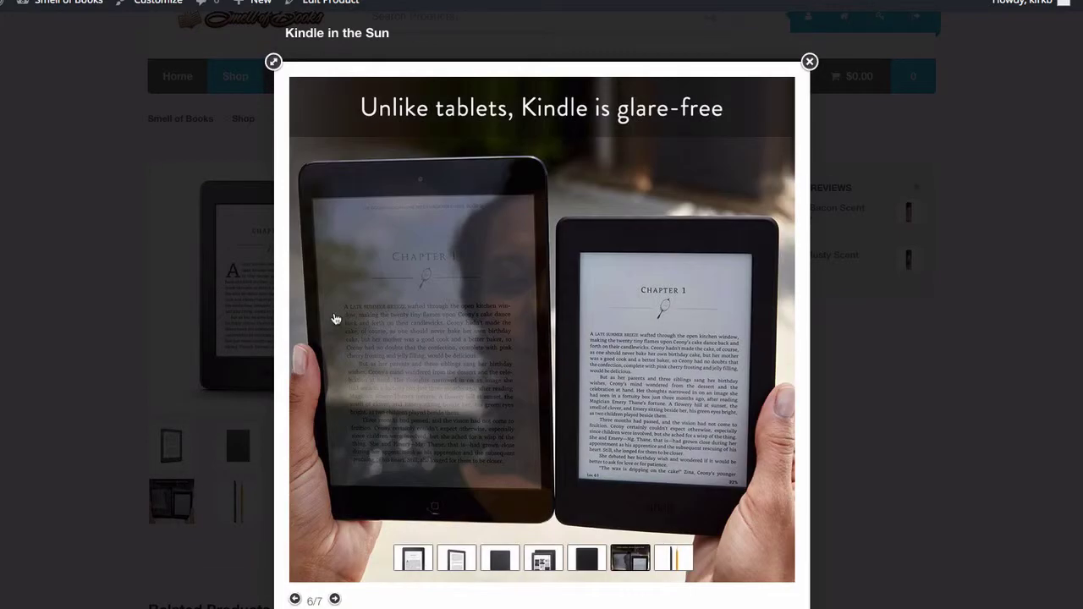
click(320, 318)
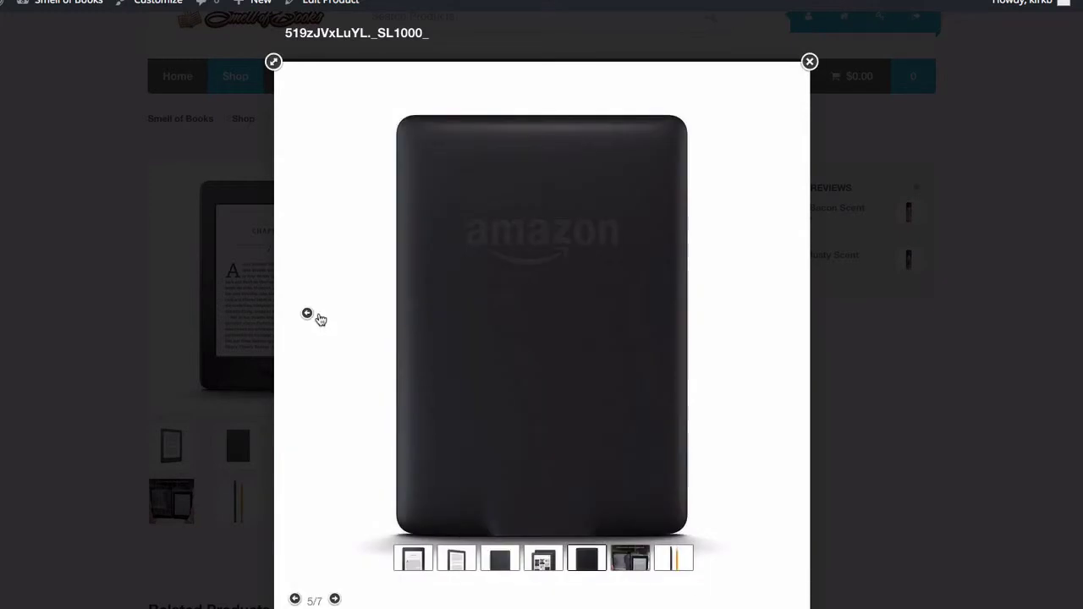
click(319, 316)
click(320, 317)
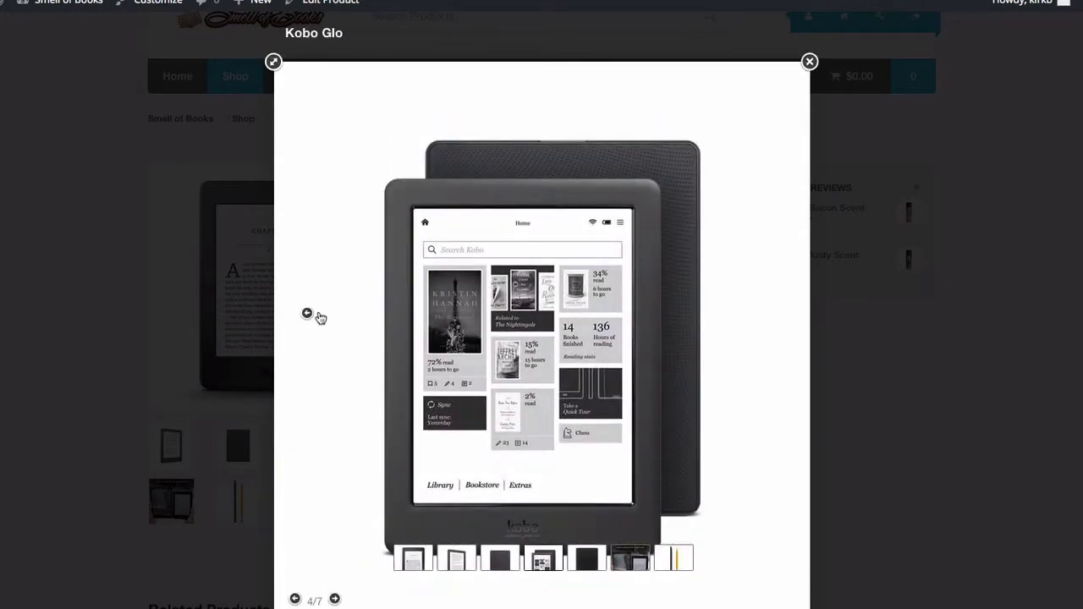
click(316, 317)
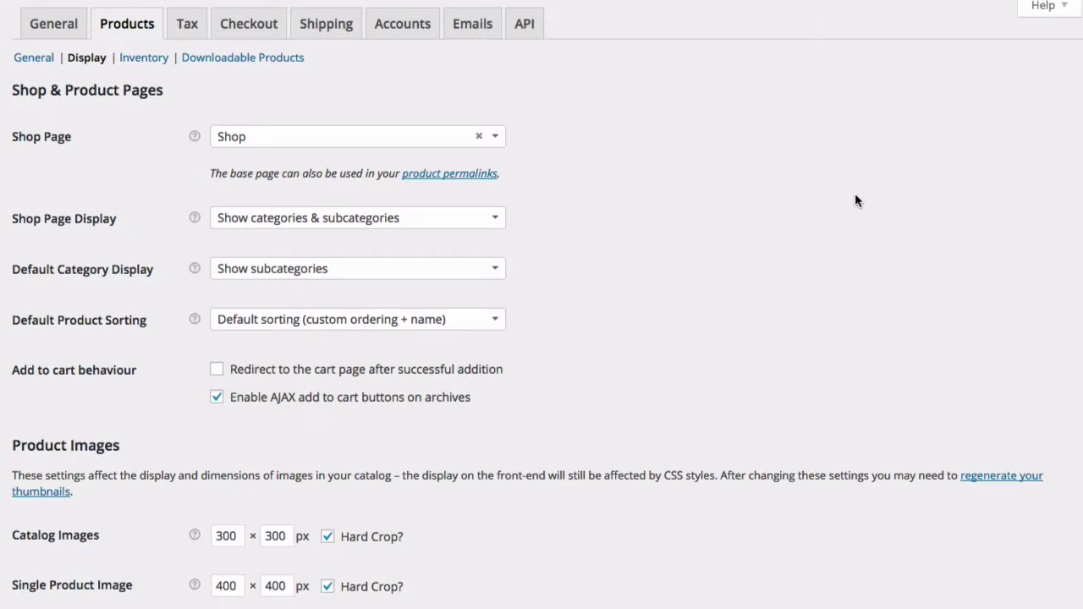
- Look over the product image display settings and regenerate all thumbnails with the Regenerate Thumbnails tool
scroll(856, 193, down, 2)
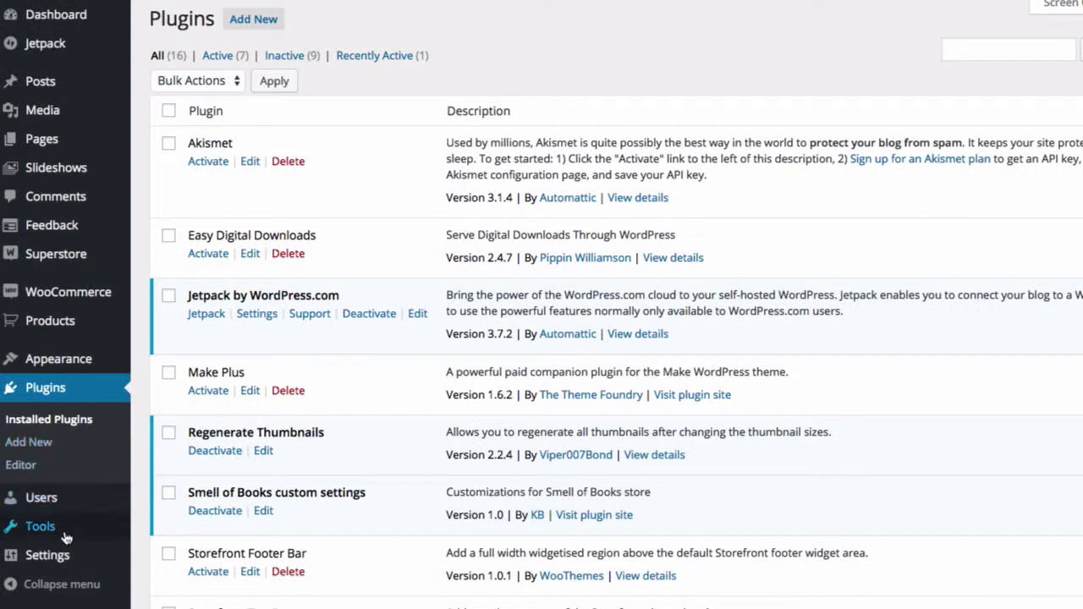
mouse_move(69, 538)
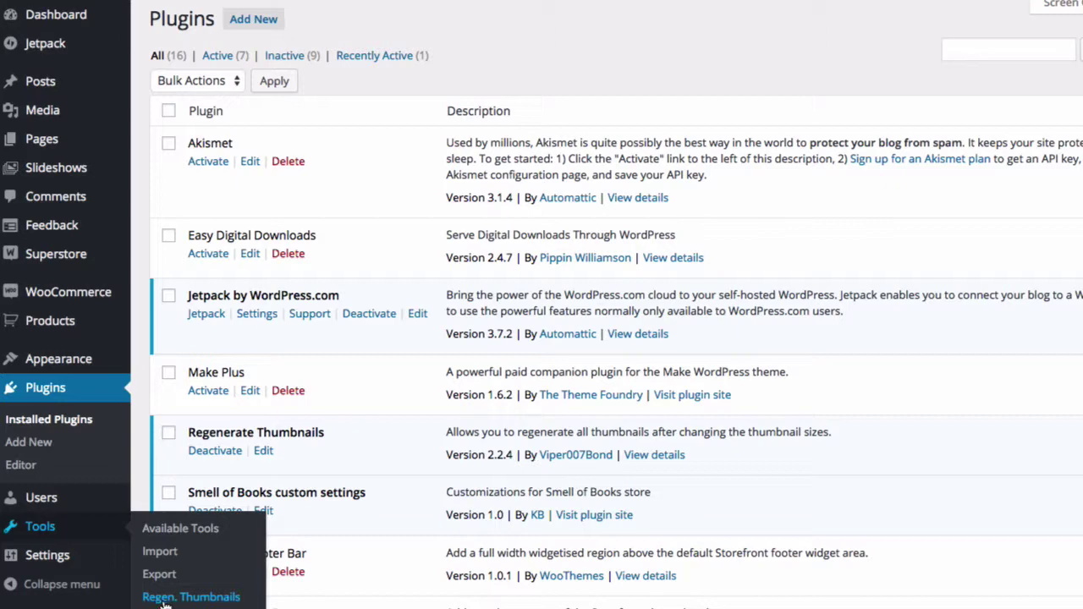
click(222, 597)
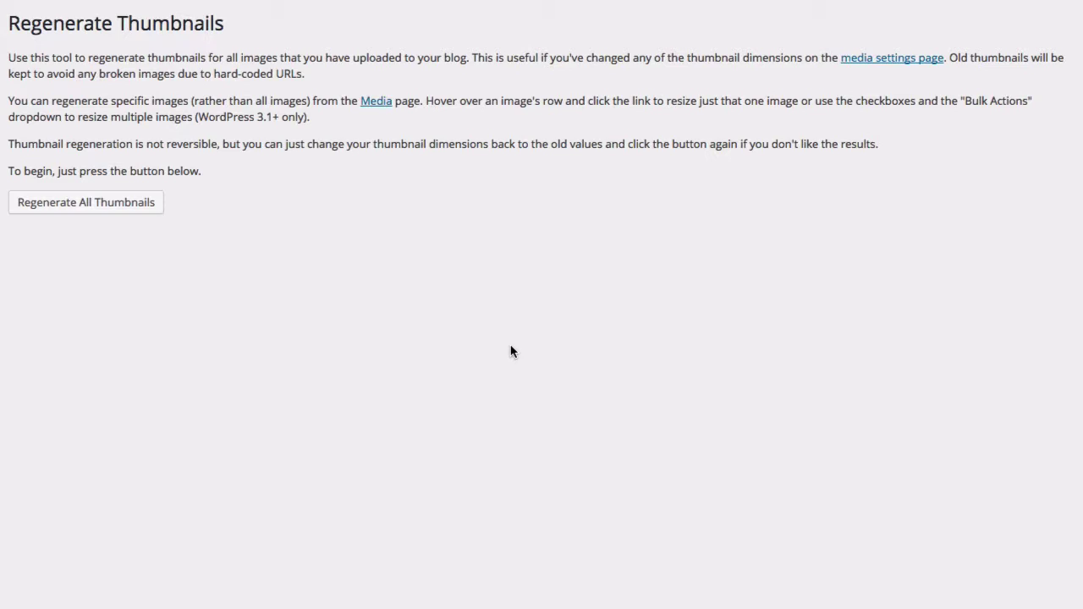
click(59, 207)
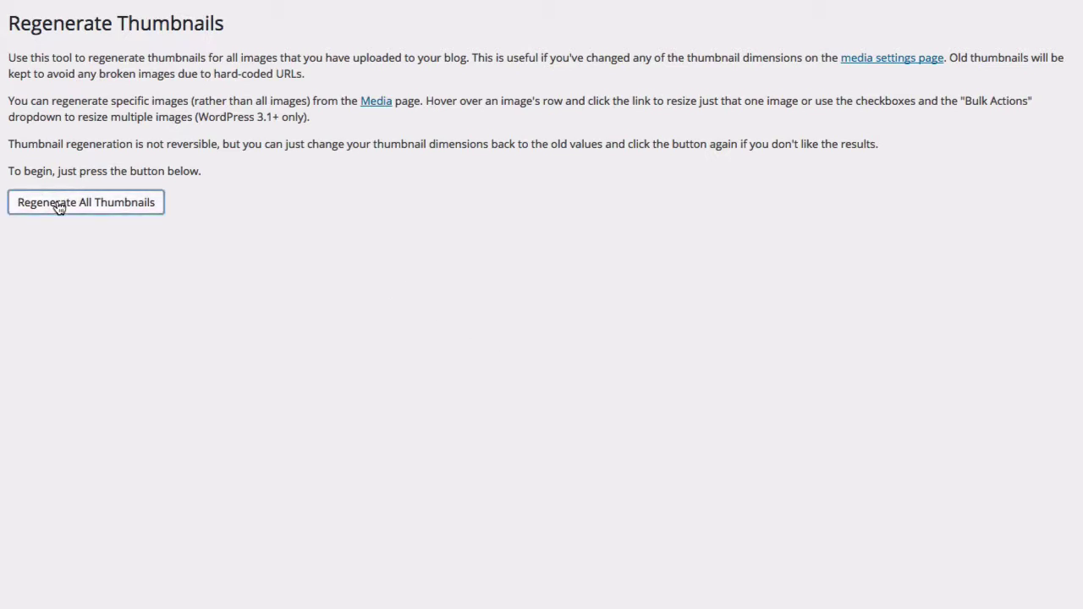